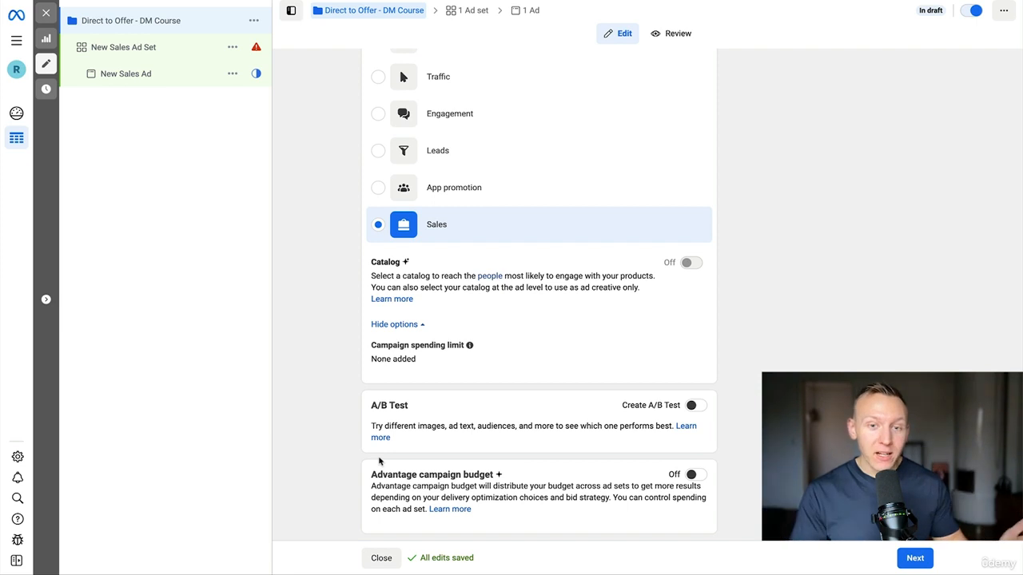
Turn on Advantage campaign budget for the Direct to Offer - DM Course campaign
{"action": "left_click", "coordinate": [695, 476]}
{"action": "scroll", "coordinate": [737, 450], "scroll_direction": "down", "scroll_amount": 3}
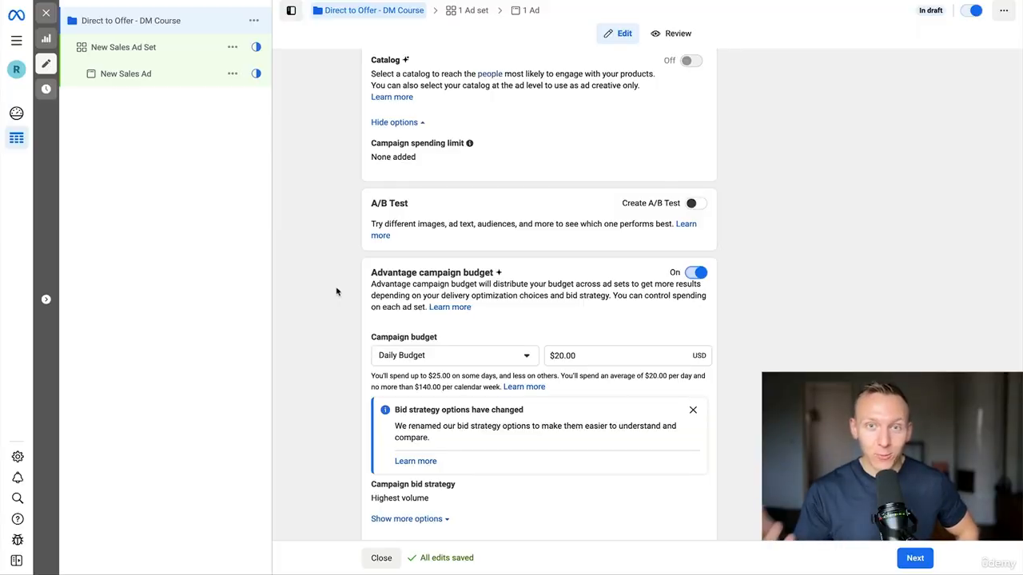
{"action": "scroll", "coordinate": [479, 303], "scroll_direction": "down", "scroll_amount": 1}
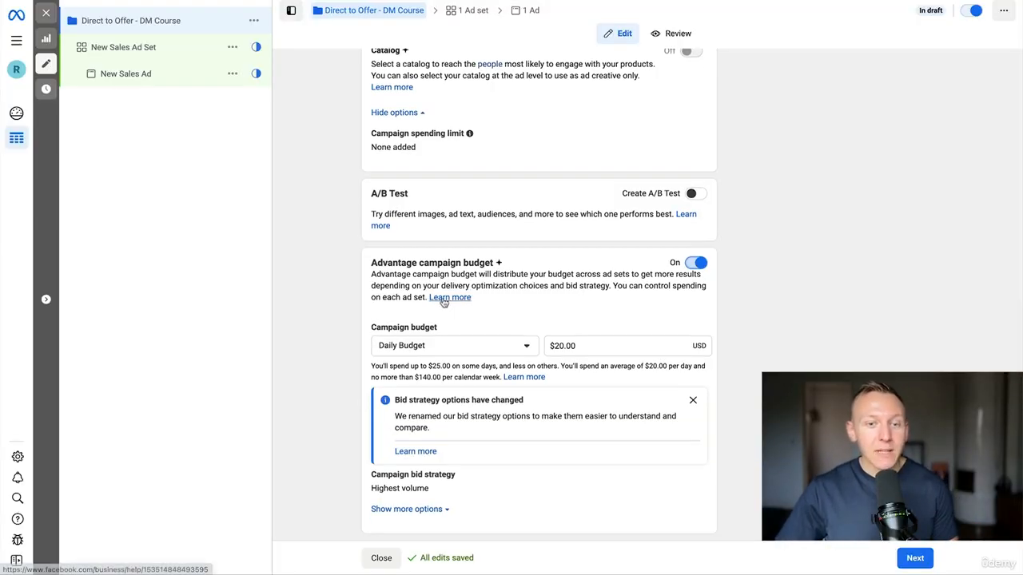
Keep the campaign budget type as Daily Budget and set the amount to $10
{"action": "left_click", "coordinate": [434, 346]}
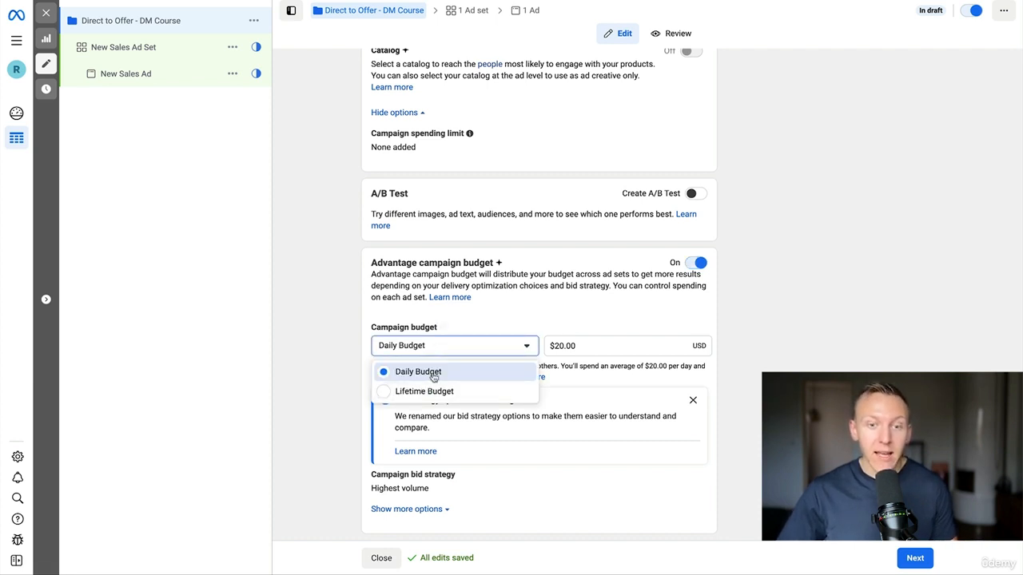
{"action": "left_click", "coordinate": [420, 371]}
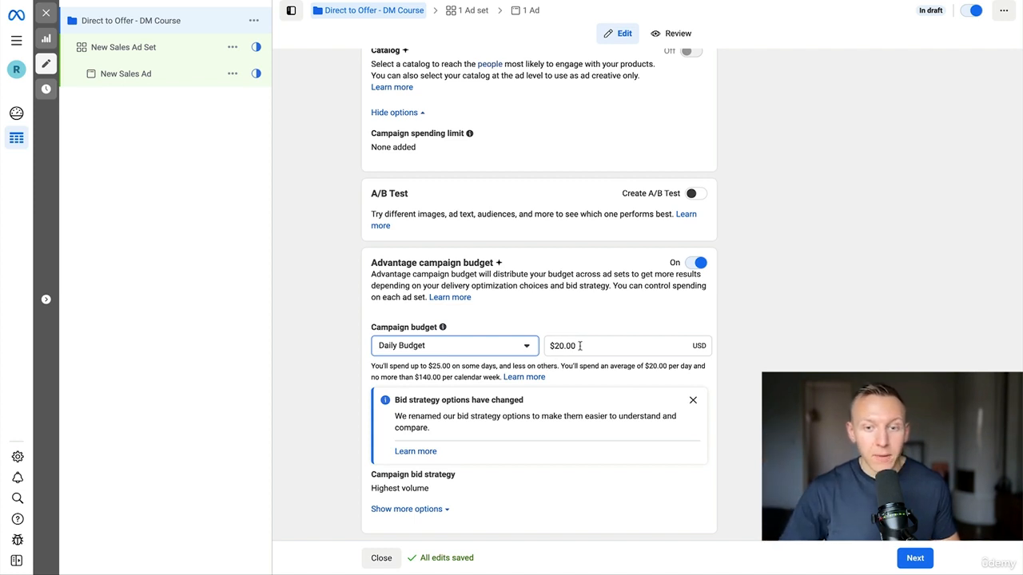
{"action": "left_click_drag", "start_coordinate": [580, 345], "coordinate": [545, 348]}
{"action": "type", "text": "10"}
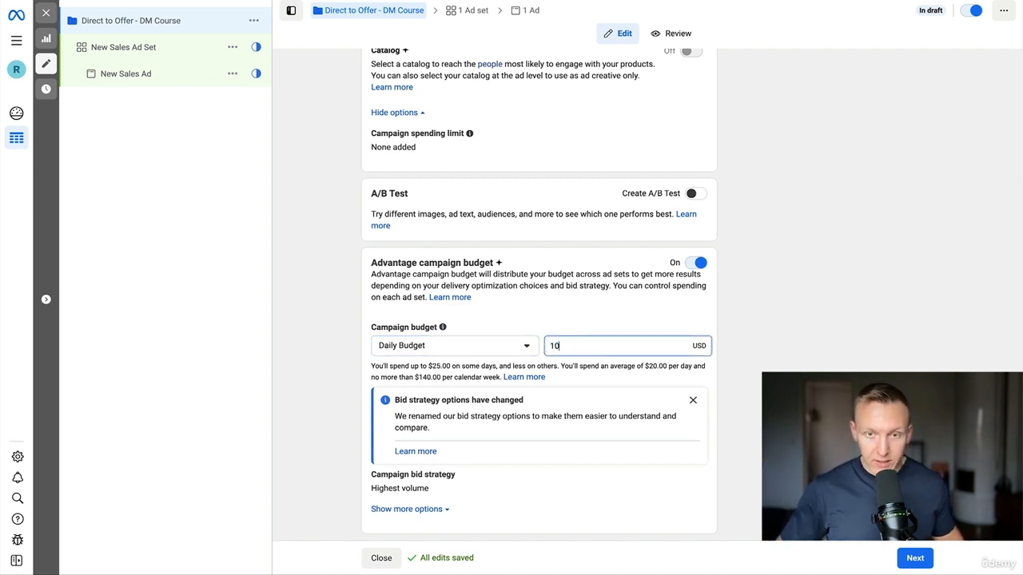
{"action": "left_click", "coordinate": [577, 326]}
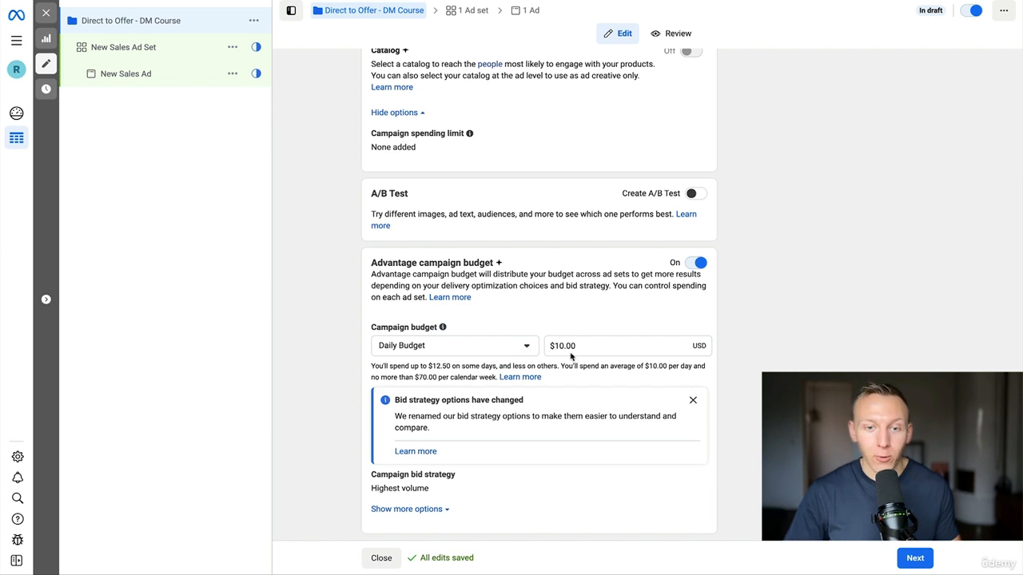
Try Lifetime Budget as the campaign budget type and check its amount
{"action": "left_click", "coordinate": [452, 348]}
{"action": "left_click", "coordinate": [412, 391]}
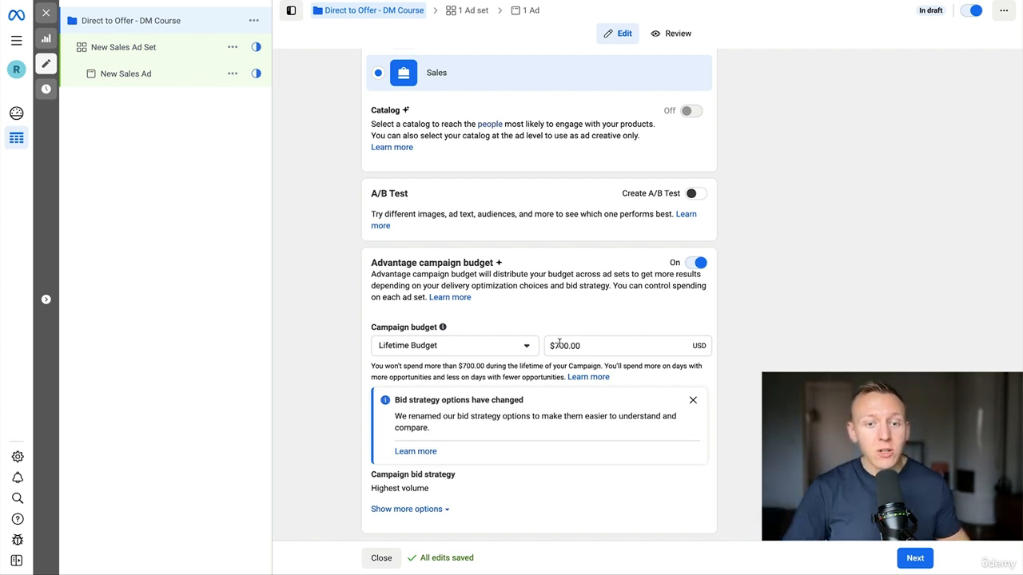
{"action": "left_click", "coordinate": [470, 351]}
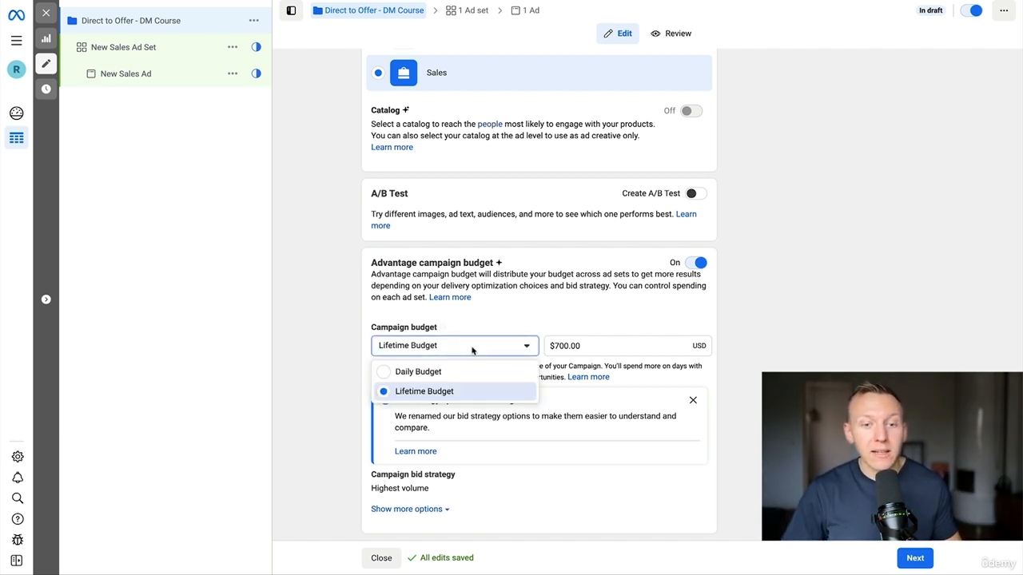
{"action": "left_click", "coordinate": [473, 349]}
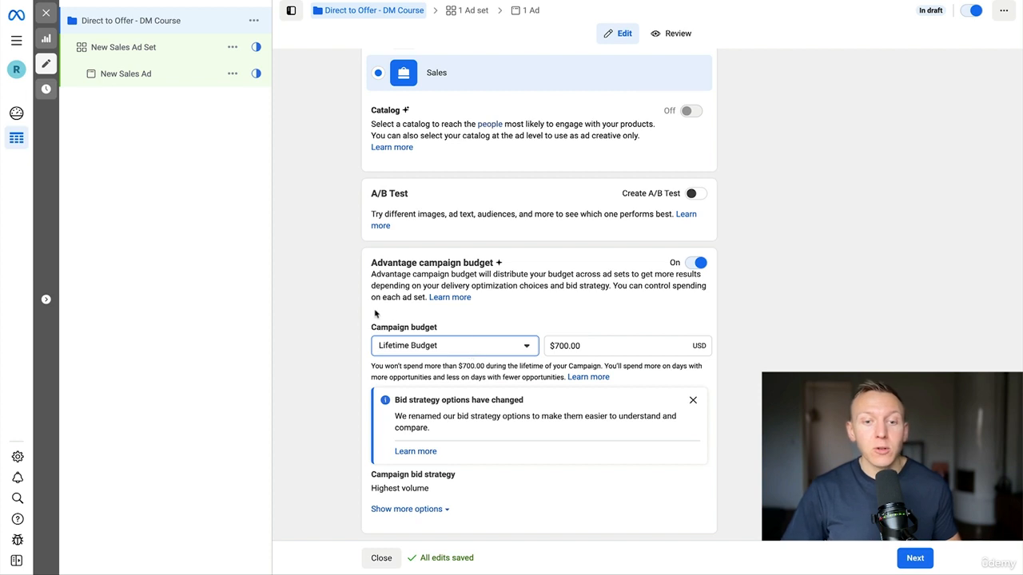
{"action": "key", "text": "Tab"}
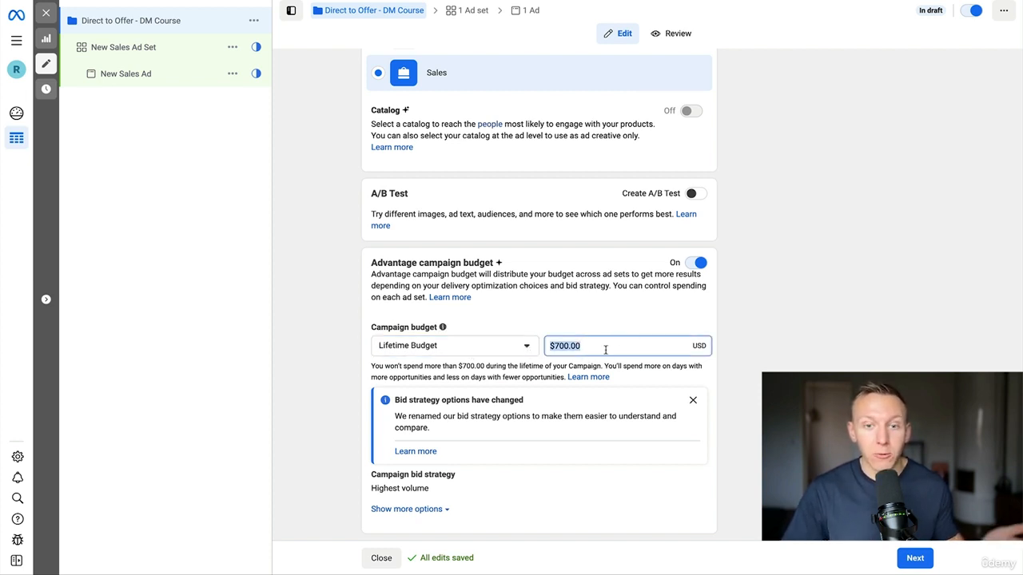
Switch the campaign budget back to Daily Budget and set the amount to $10
{"action": "left_click", "coordinate": [470, 354]}
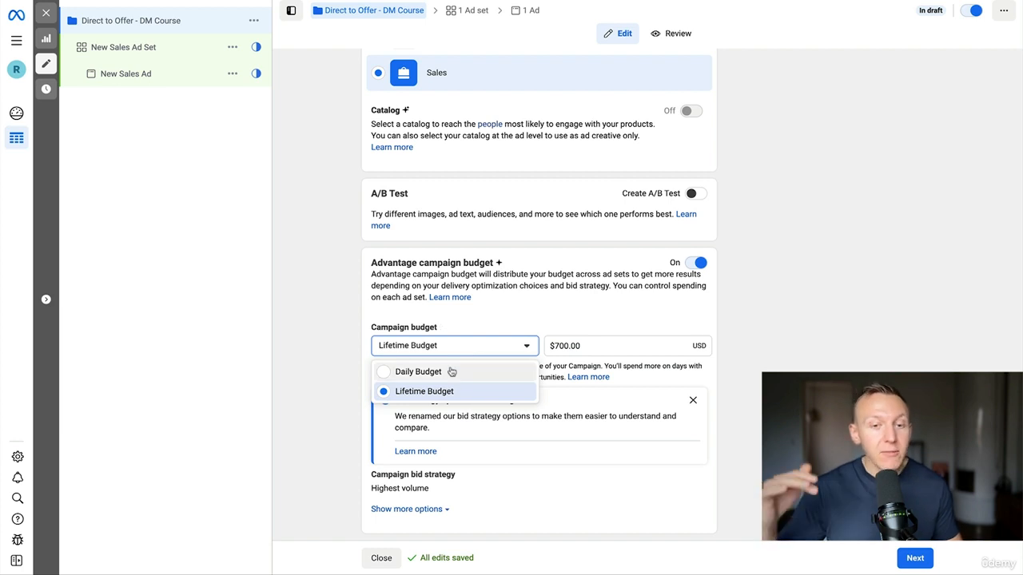
{"action": "left_click", "coordinate": [452, 372]}
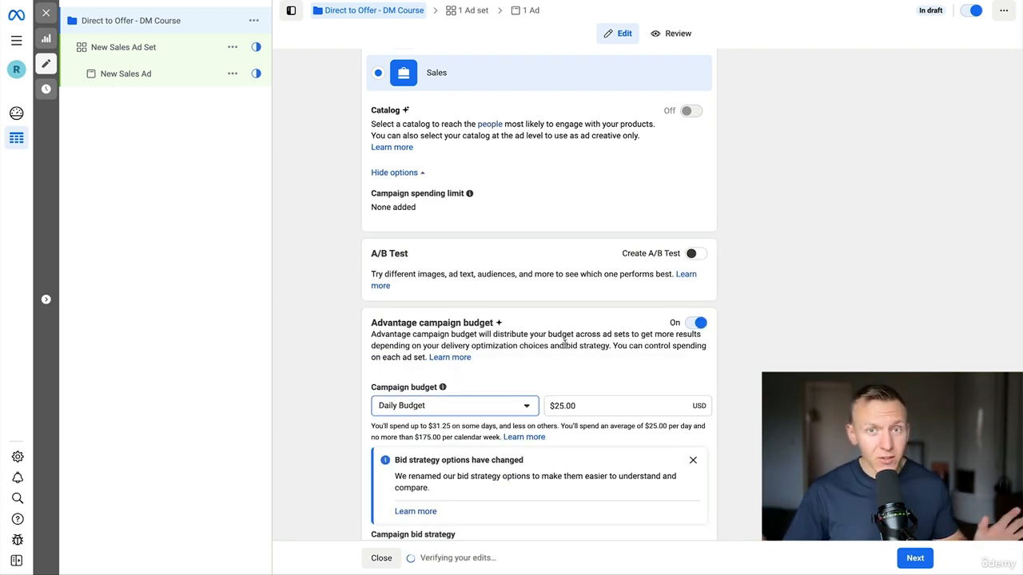
{"action": "scroll", "coordinate": [591, 344], "scroll_direction": "down", "scroll_amount": 1}
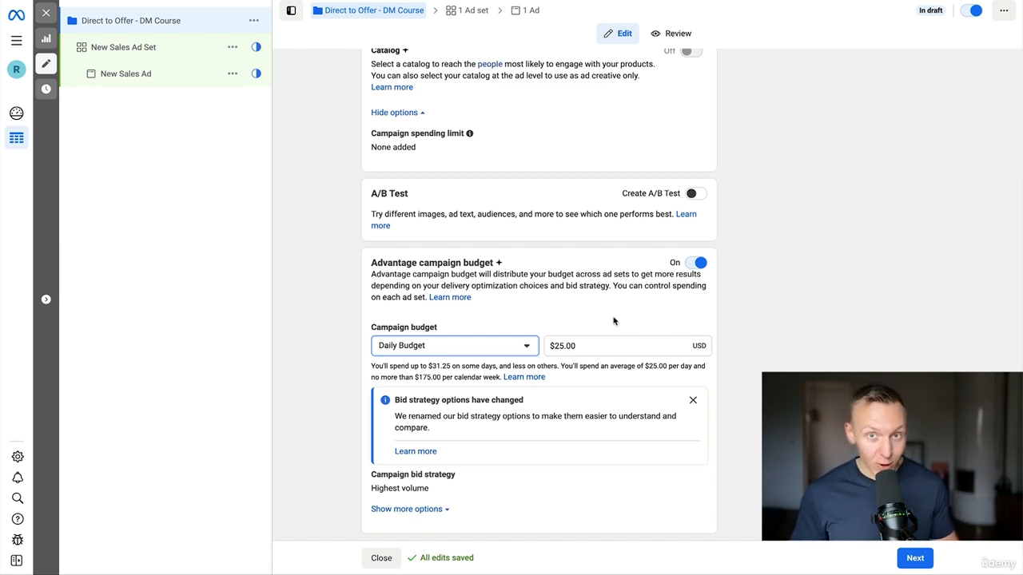
{"action": "left_click", "coordinate": [589, 346]}
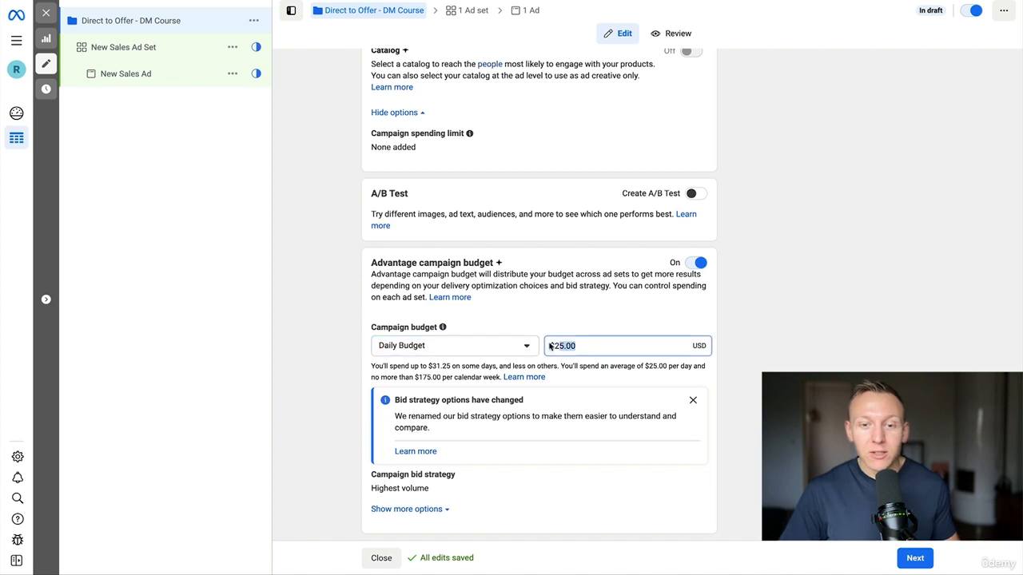
{"action": "type", "text": "10"}
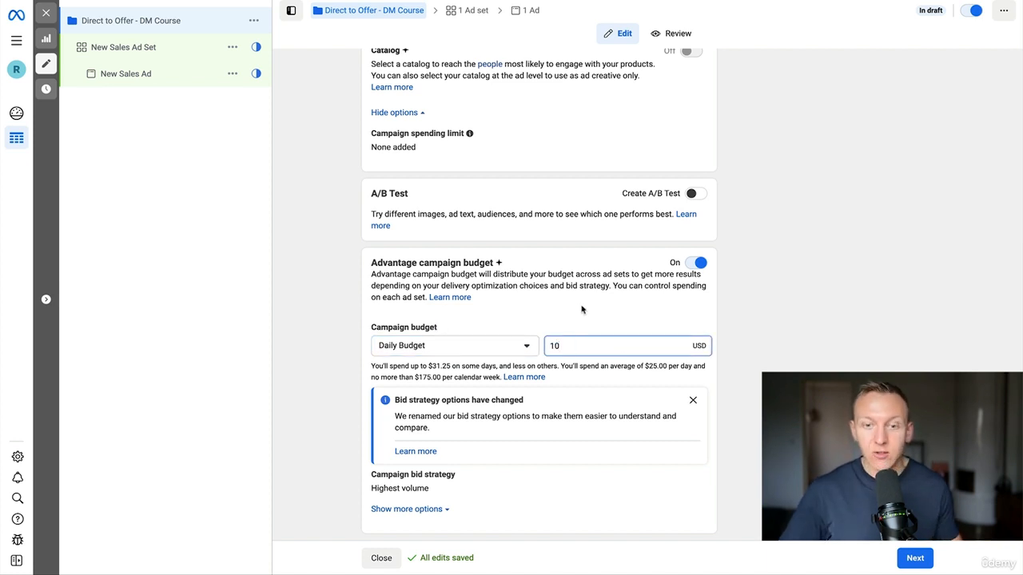
{"action": "left_click", "coordinate": [584, 311]}
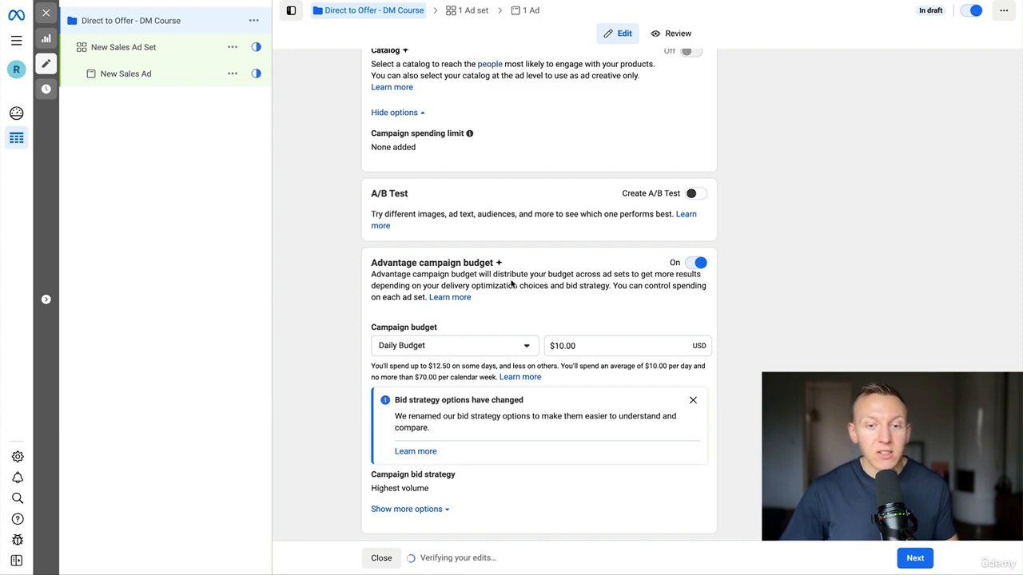
{"action": "scroll", "coordinate": [516, 284], "scroll_direction": "up", "scroll_amount": 3}
{"action": "scroll", "coordinate": [471, 126], "scroll_direction": "up", "scroll_amount": 2}
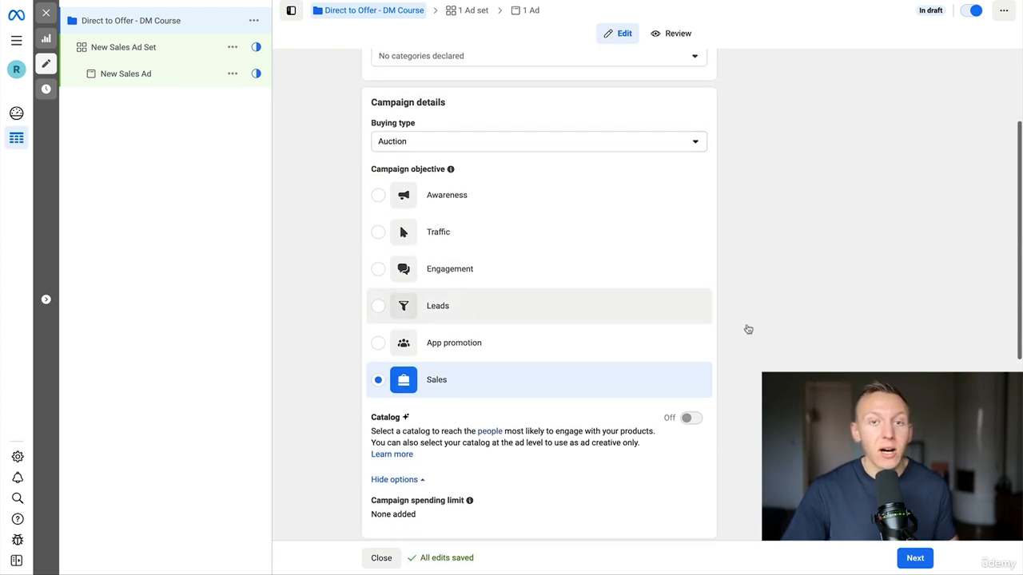
{"action": "scroll", "coordinate": [798, 329], "scroll_direction": "down", "scroll_amount": 5}
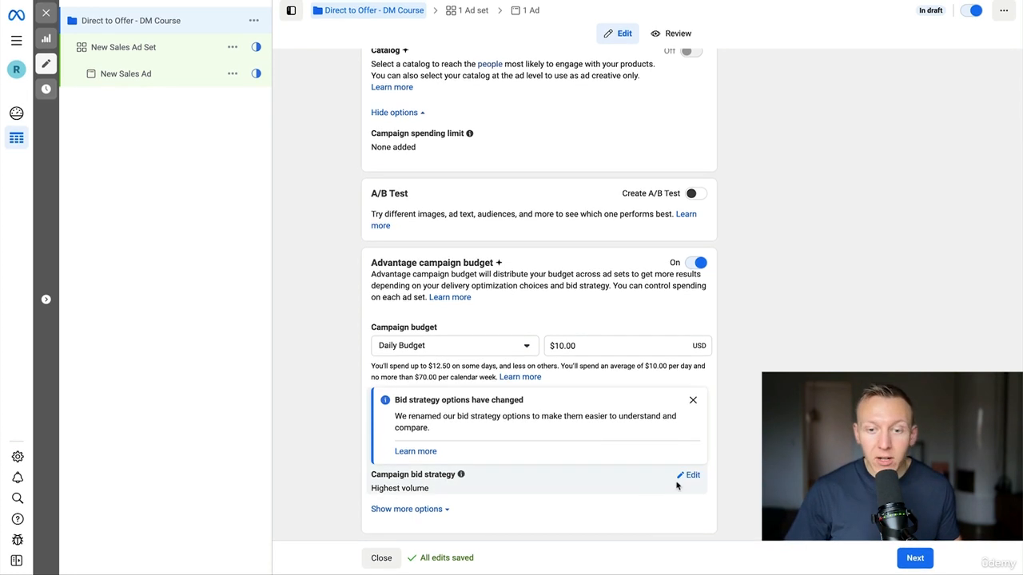
Edit the campaign bid strategy, review the ROAS goal and Bid cap options, and choose Highest volume
{"action": "left_click", "coordinate": [687, 480]}
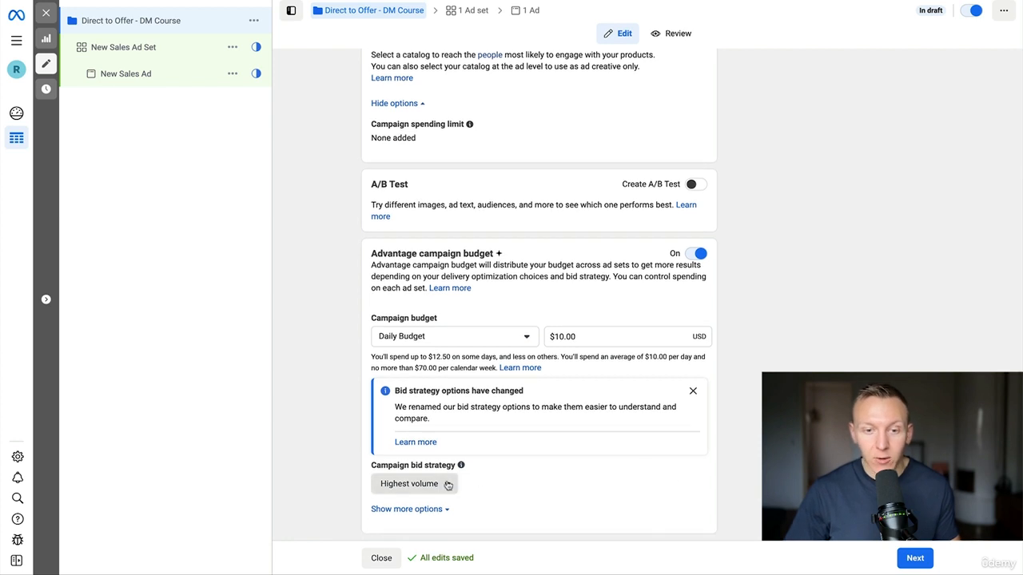
{"action": "left_click", "coordinate": [415, 483]}
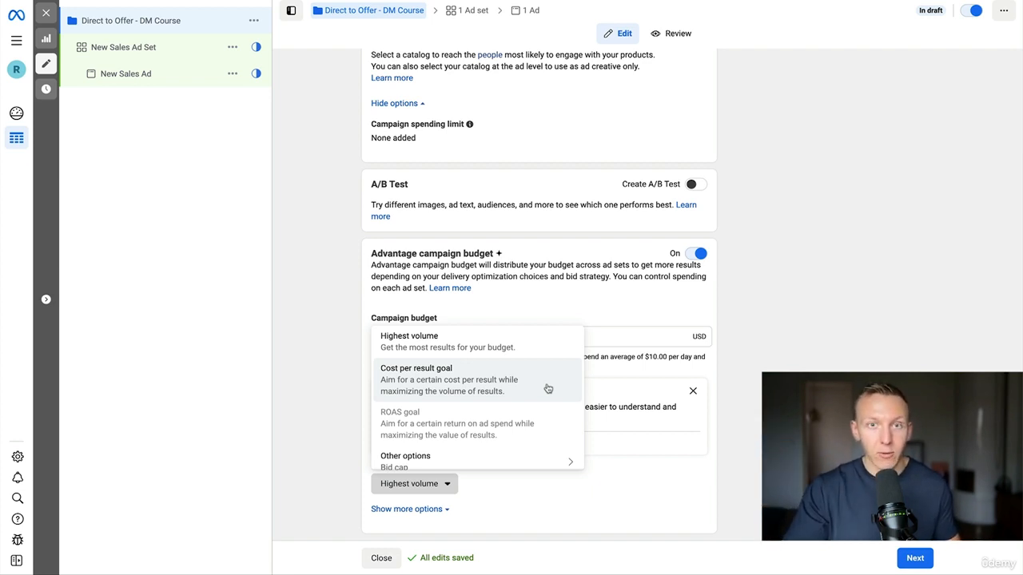
{"action": "mouse_move", "coordinate": [474, 427]}
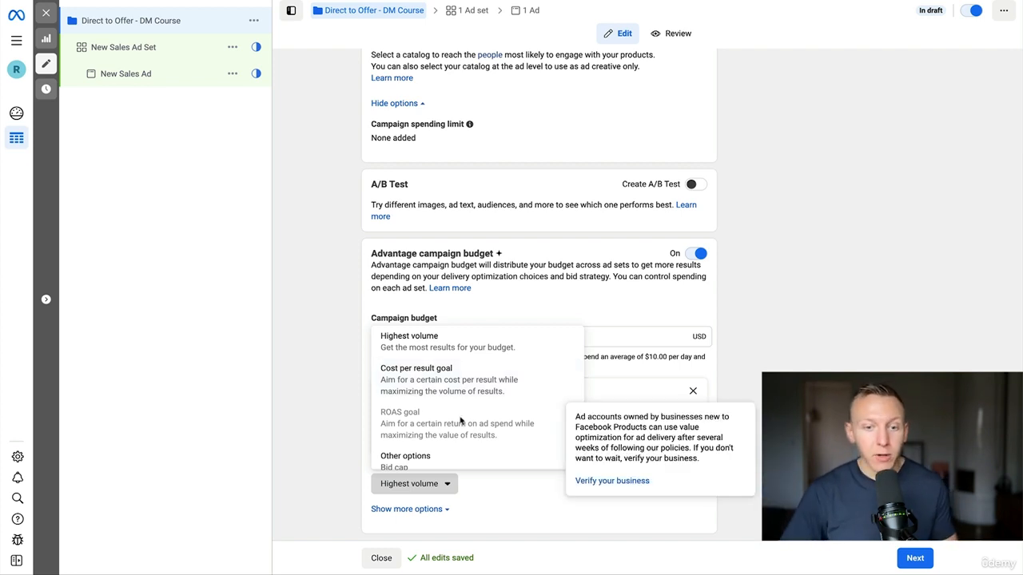
{"action": "scroll", "coordinate": [463, 431], "scroll_direction": "down", "scroll_amount": 1}
{"action": "mouse_move", "coordinate": [436, 454]}
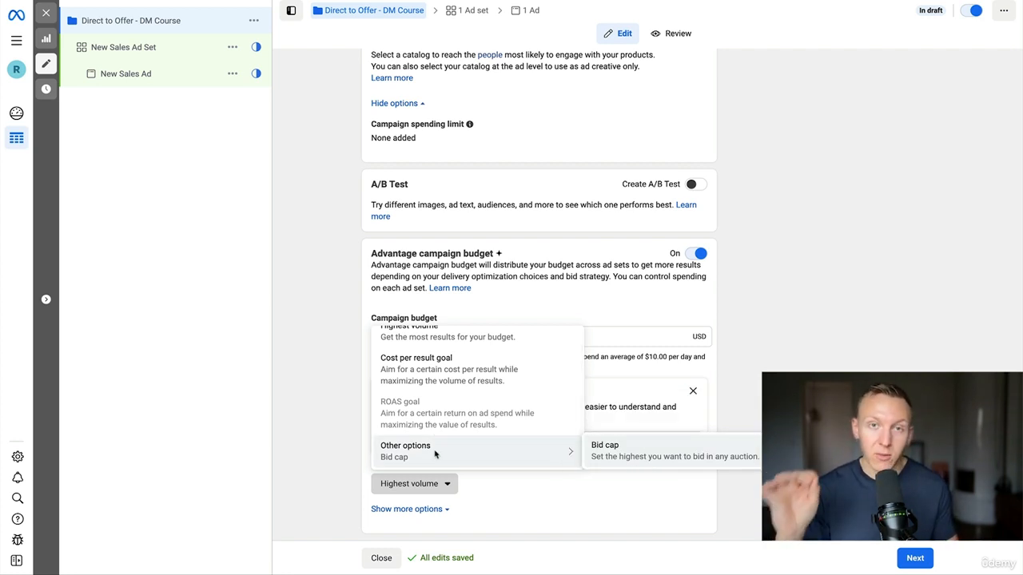
{"action": "mouse_move", "coordinate": [482, 405]}
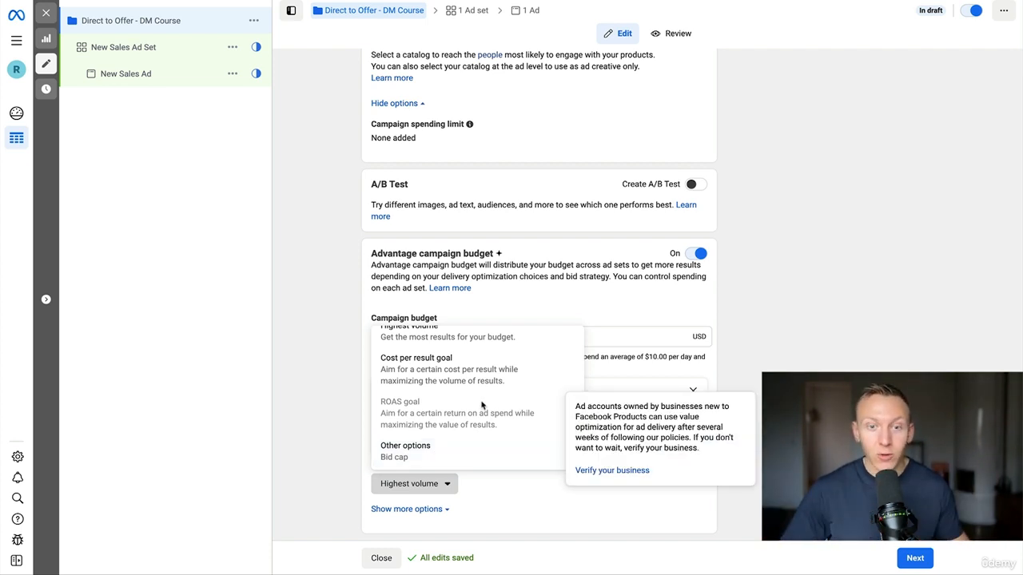
{"action": "scroll", "coordinate": [479, 407], "scroll_direction": "up", "scroll_amount": 1}
{"action": "left_click", "coordinate": [502, 350]}
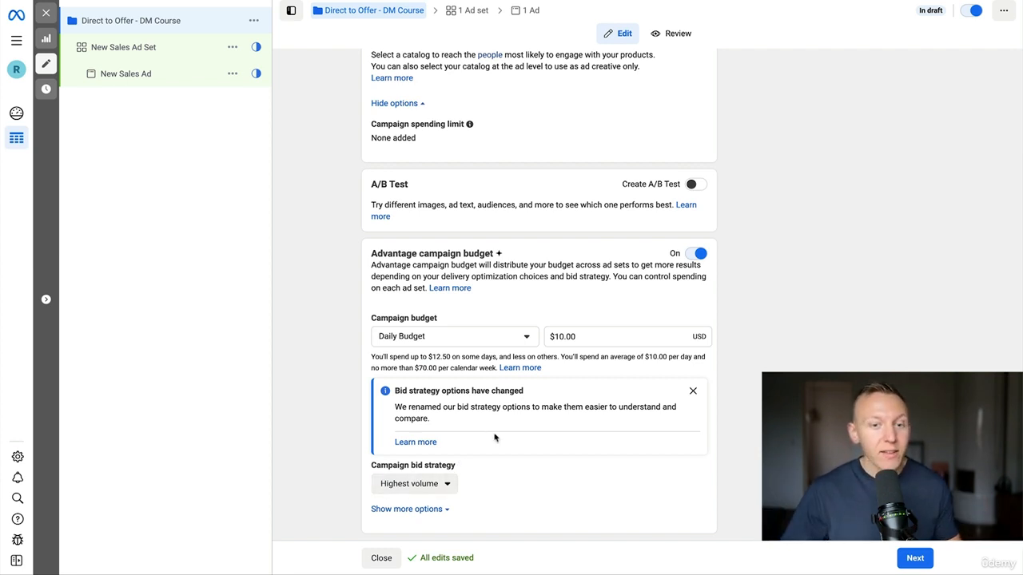
Show the additional campaign budget options including ad scheduling, and proceed to the ad set settings
{"action": "left_click", "coordinate": [406, 511]}
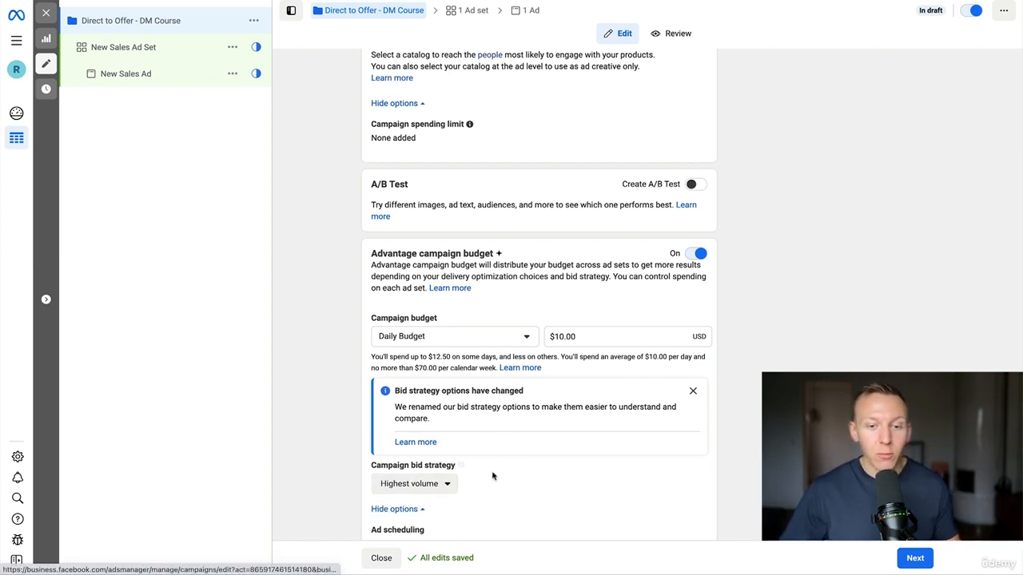
{"action": "scroll", "coordinate": [509, 467], "scroll_direction": "down", "scroll_amount": 1}
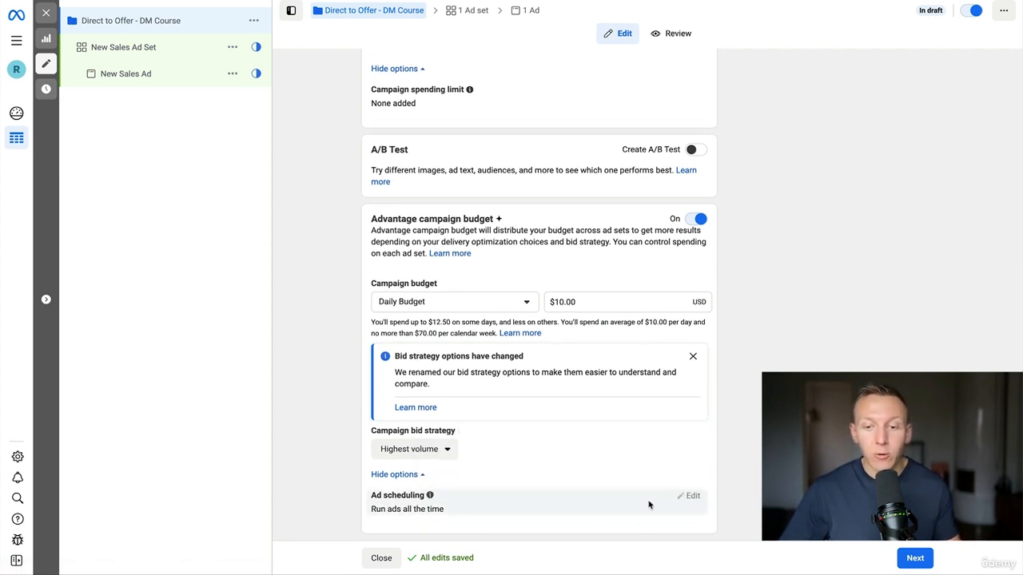
{"action": "left_click", "coordinate": [442, 303]}
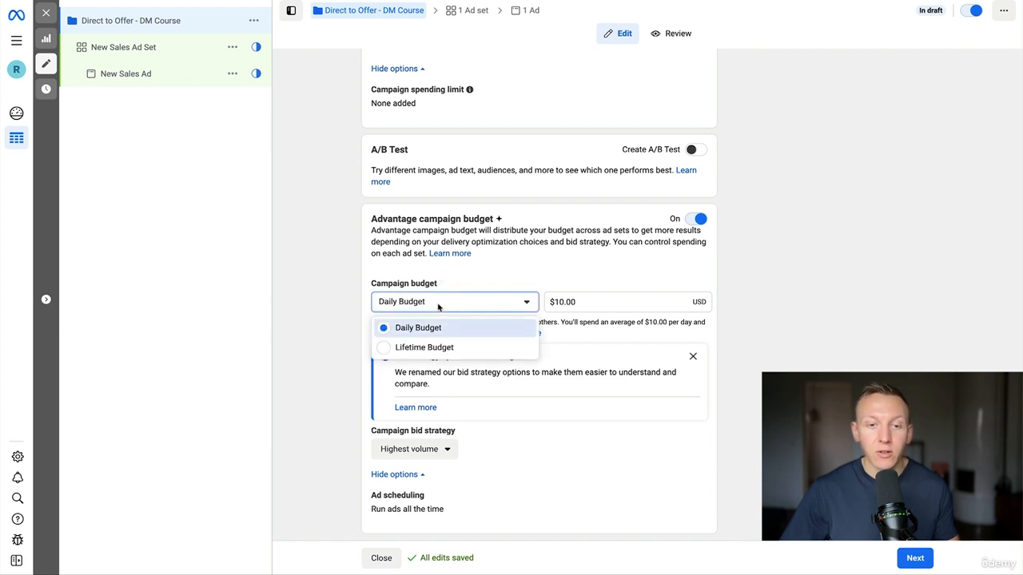
{"action": "left_click", "coordinate": [328, 363]}
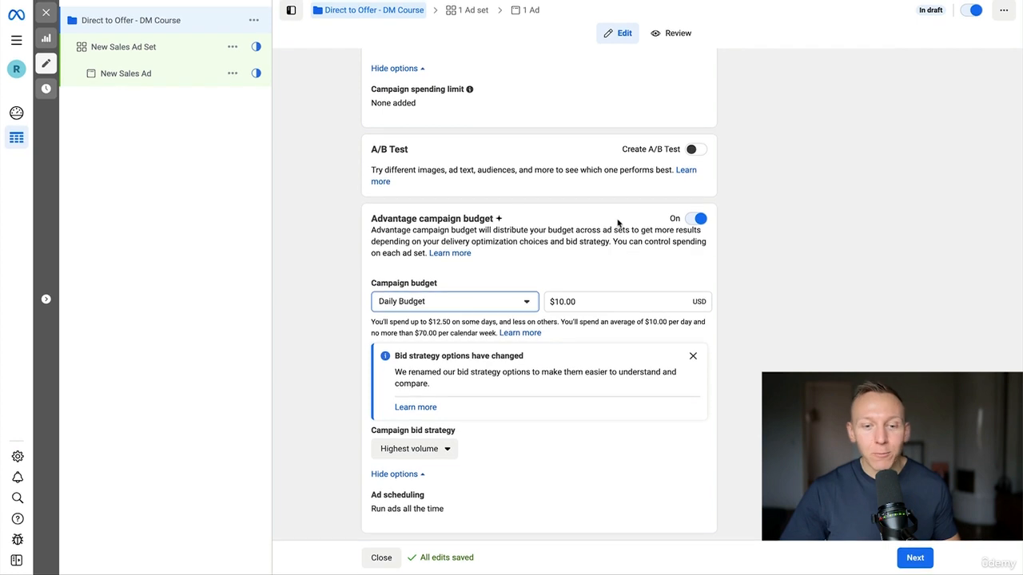
{"action": "left_click", "coordinate": [914, 559]}
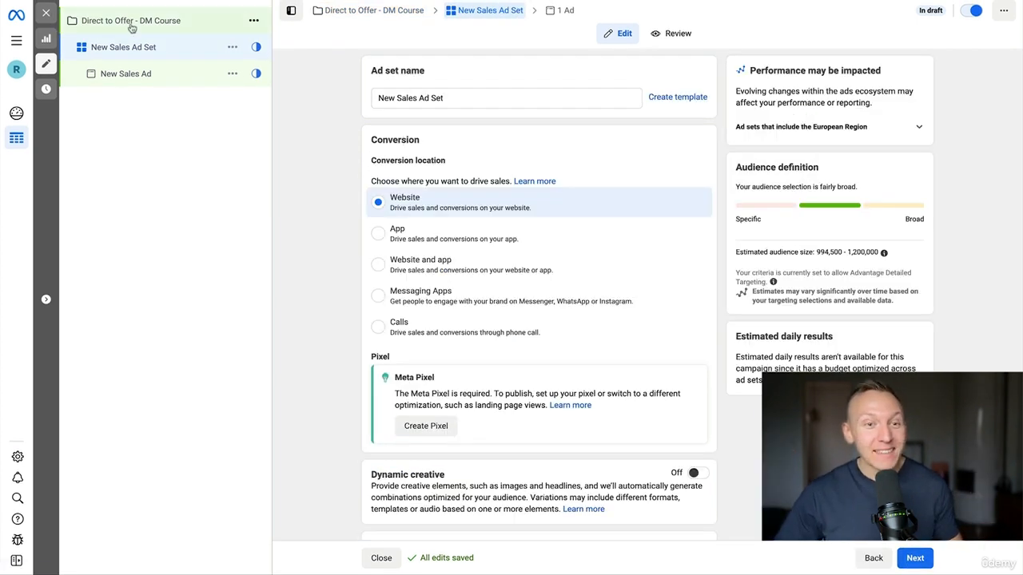